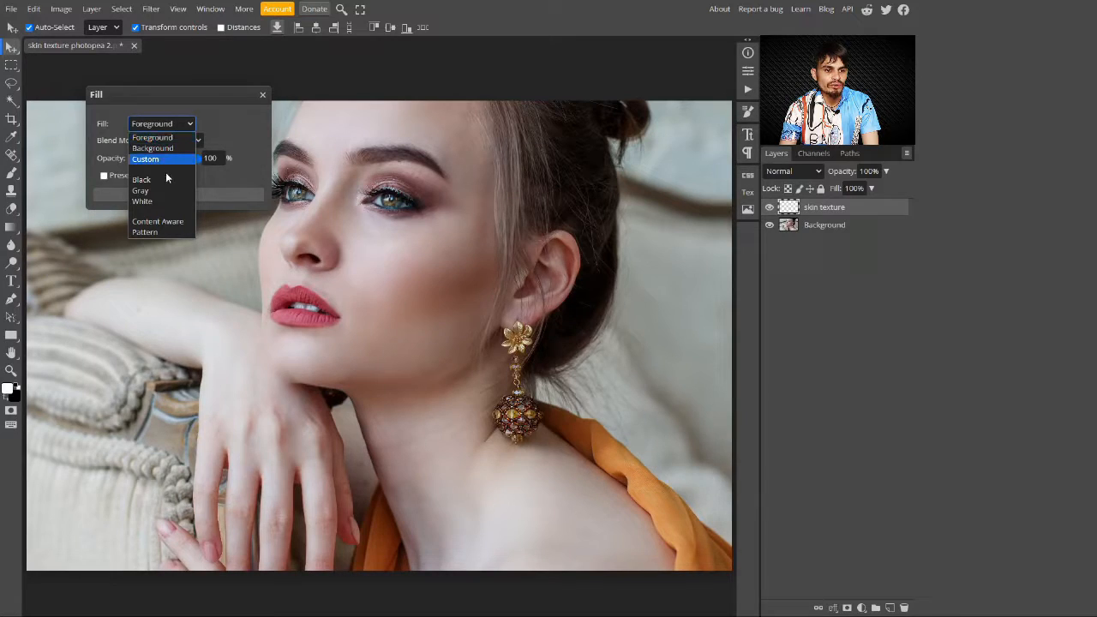
Fill the skin texture layer with gray at 100% opacity and convert it to a smart object.
click(166, 189)
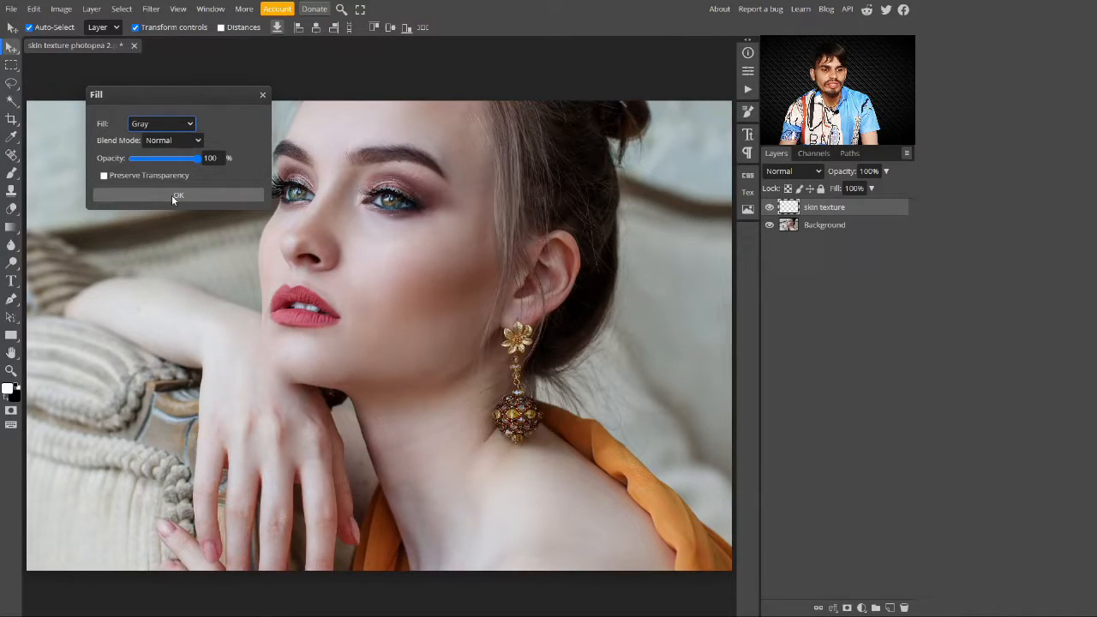
click(171, 197)
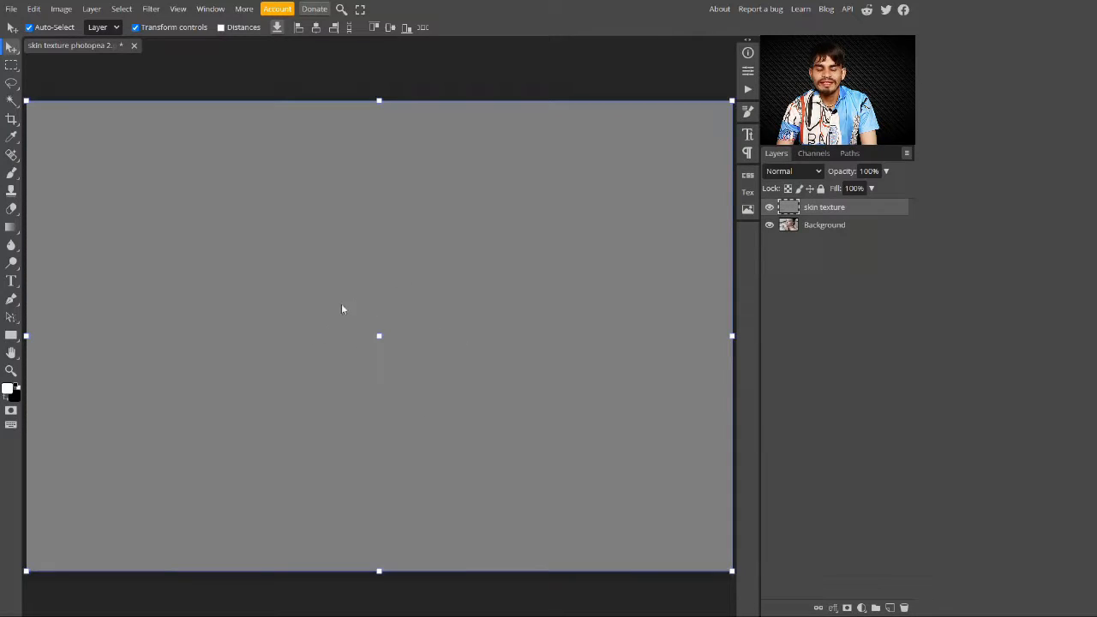
right_click(830, 214)
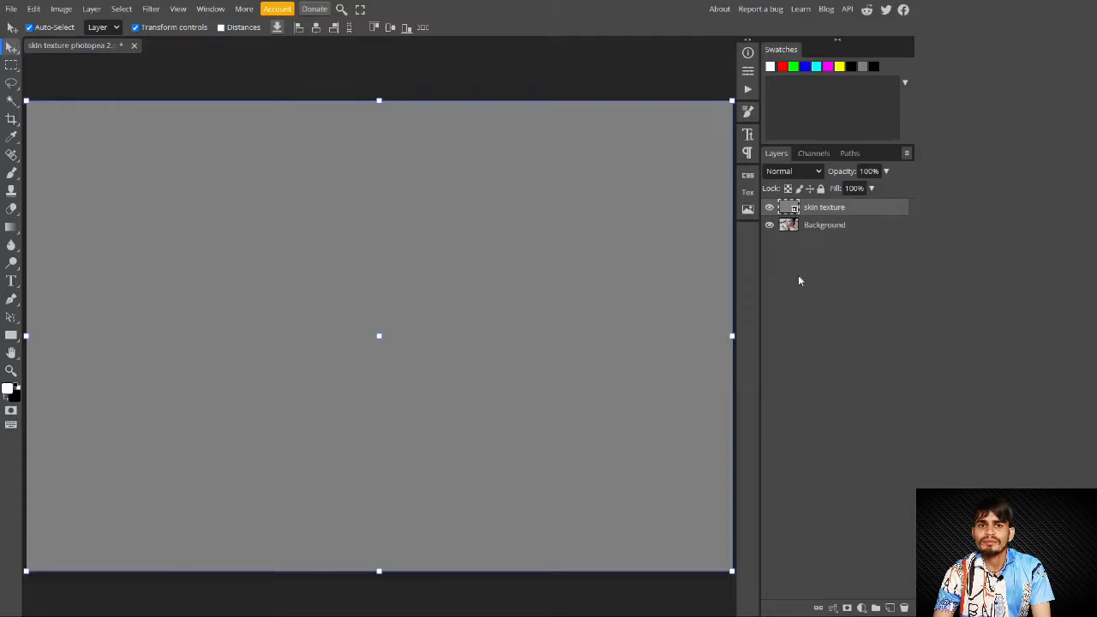
Add the Texturizer filter from the Filter Gallery to the skin texture layer with the Sandstone texture.
click(155, 9)
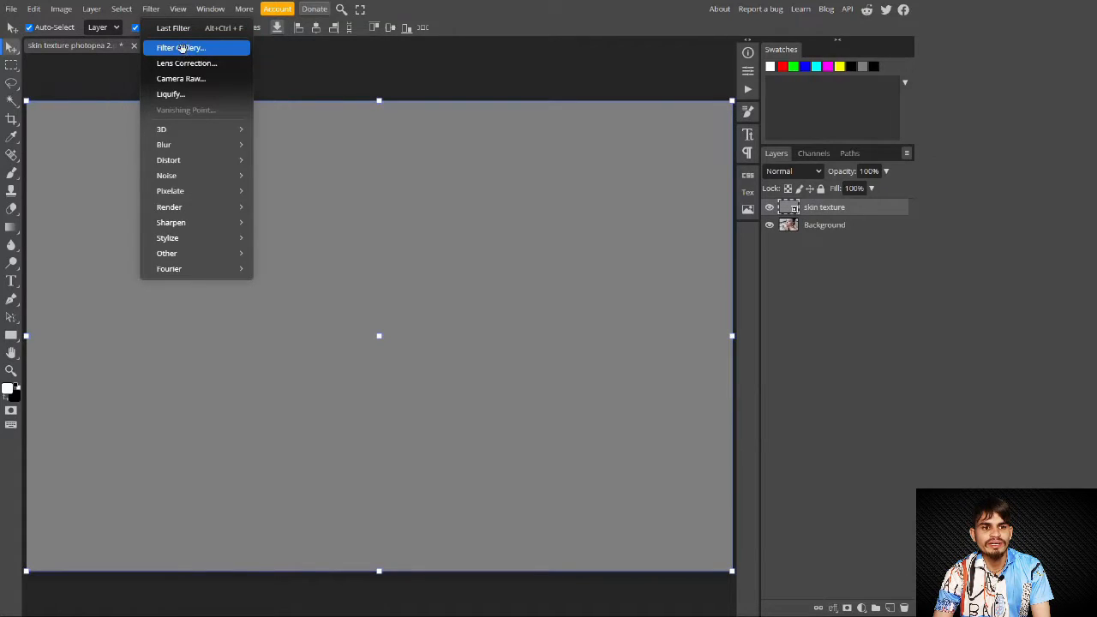
click(182, 49)
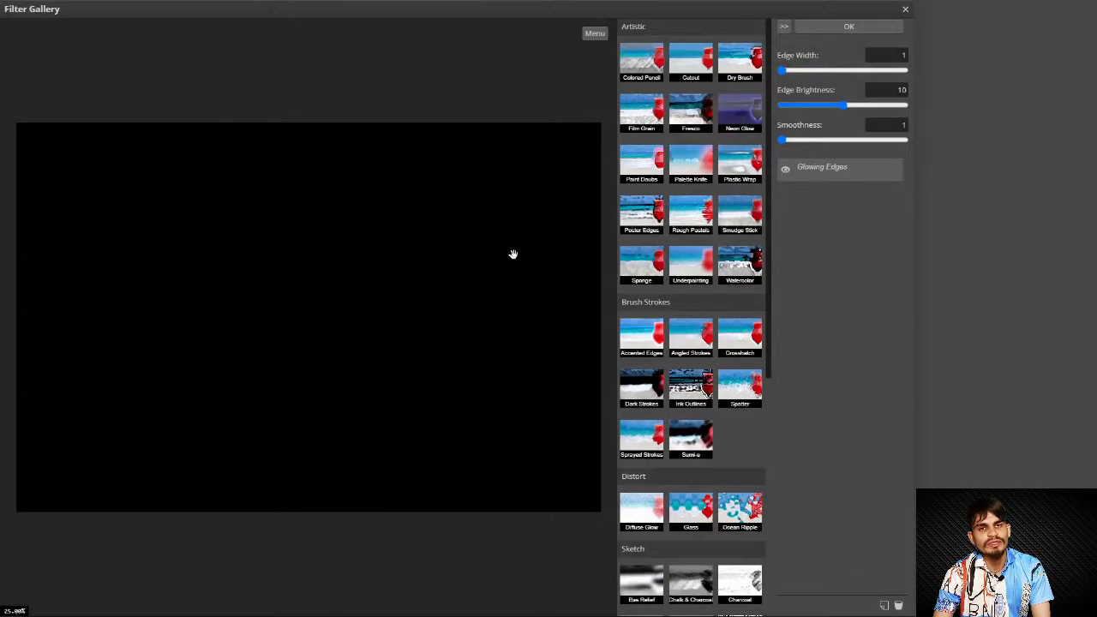
drag(769, 159, 768, 589)
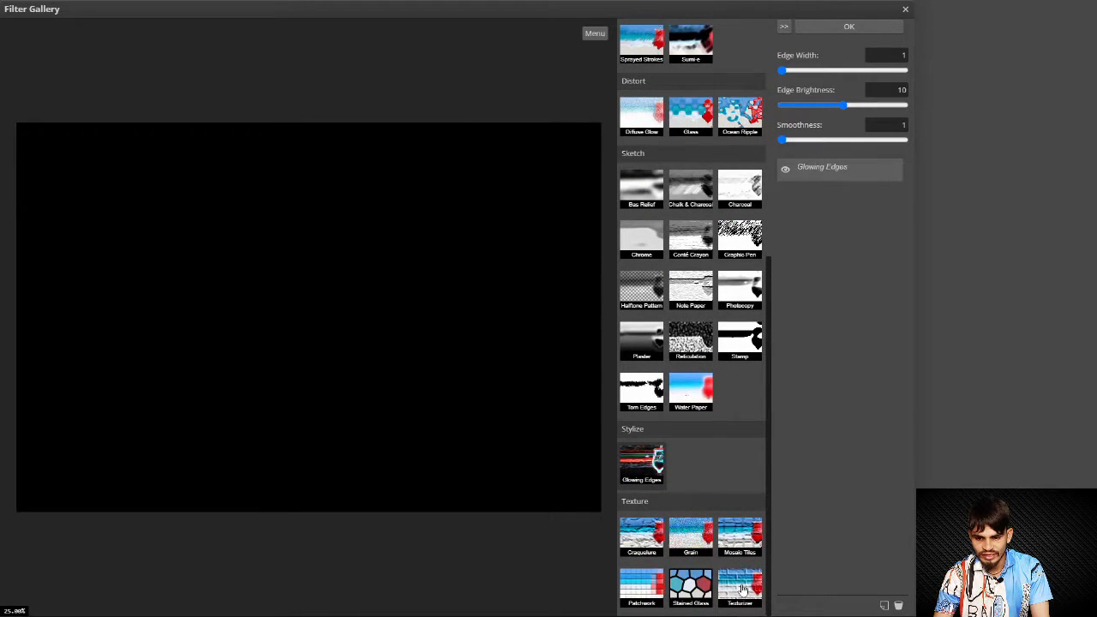
click(742, 590)
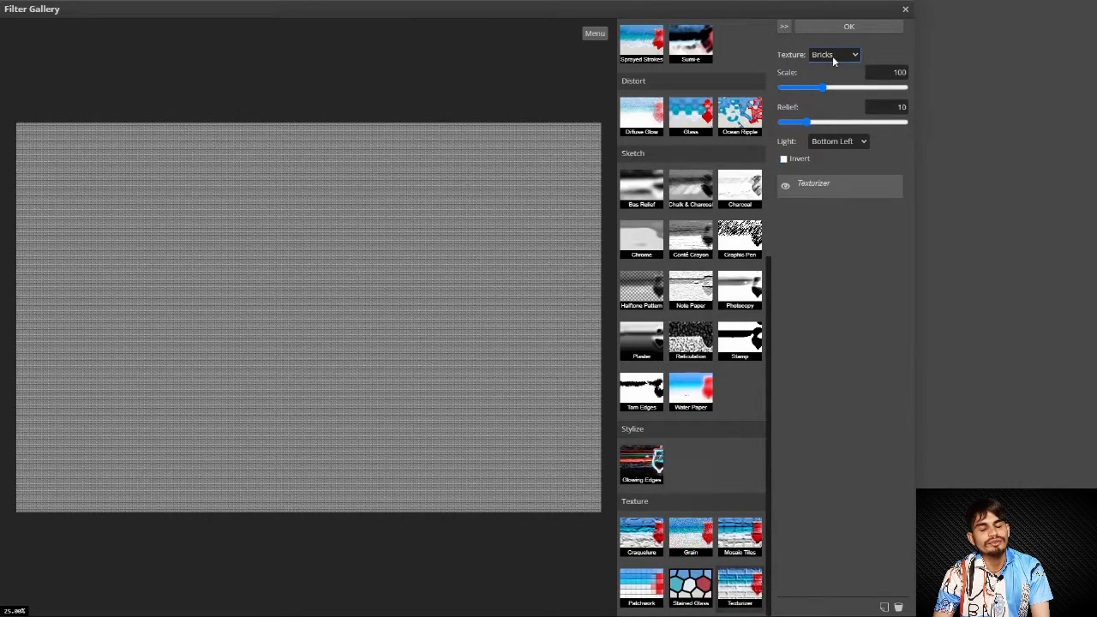
click(833, 55)
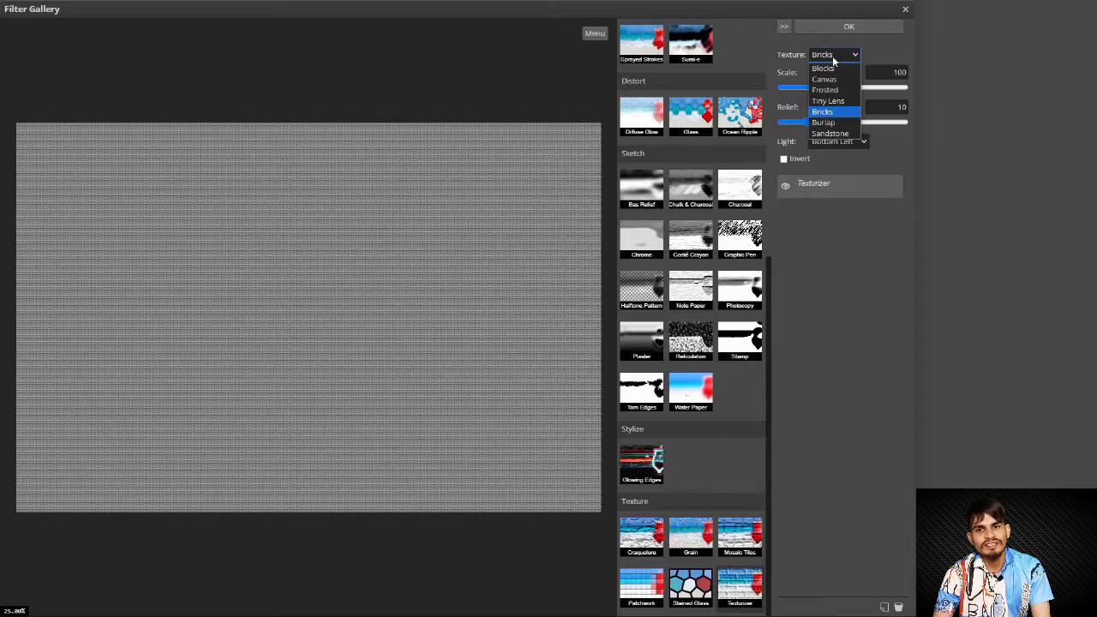
click(836, 134)
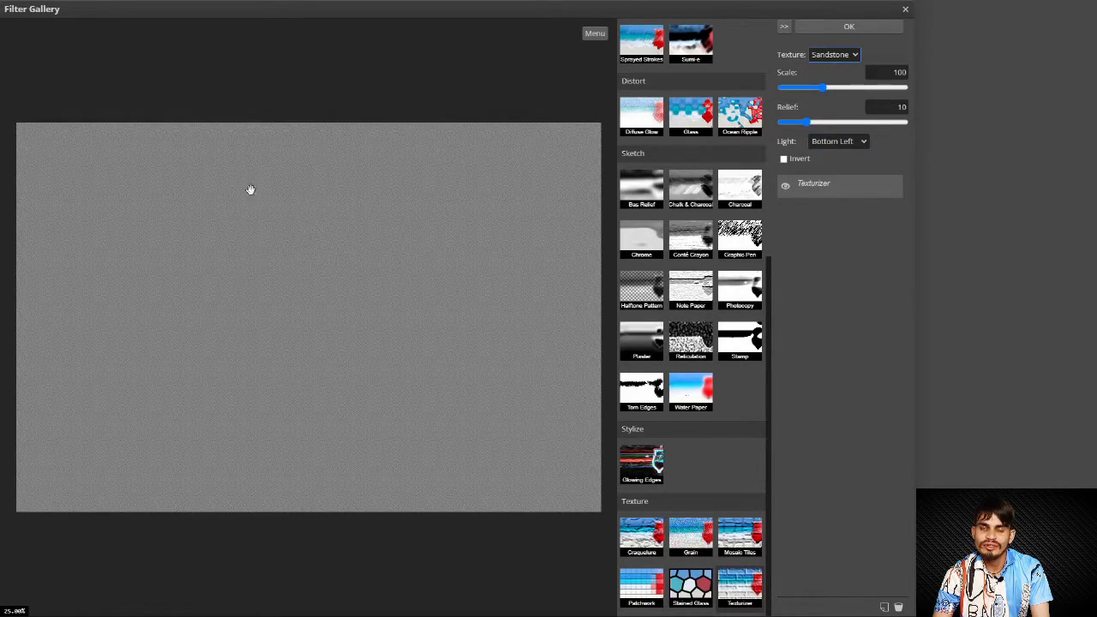
Set the Texturizer light to Top Left, scale to 95 and relief to 8, and apply the filter.
click(837, 144)
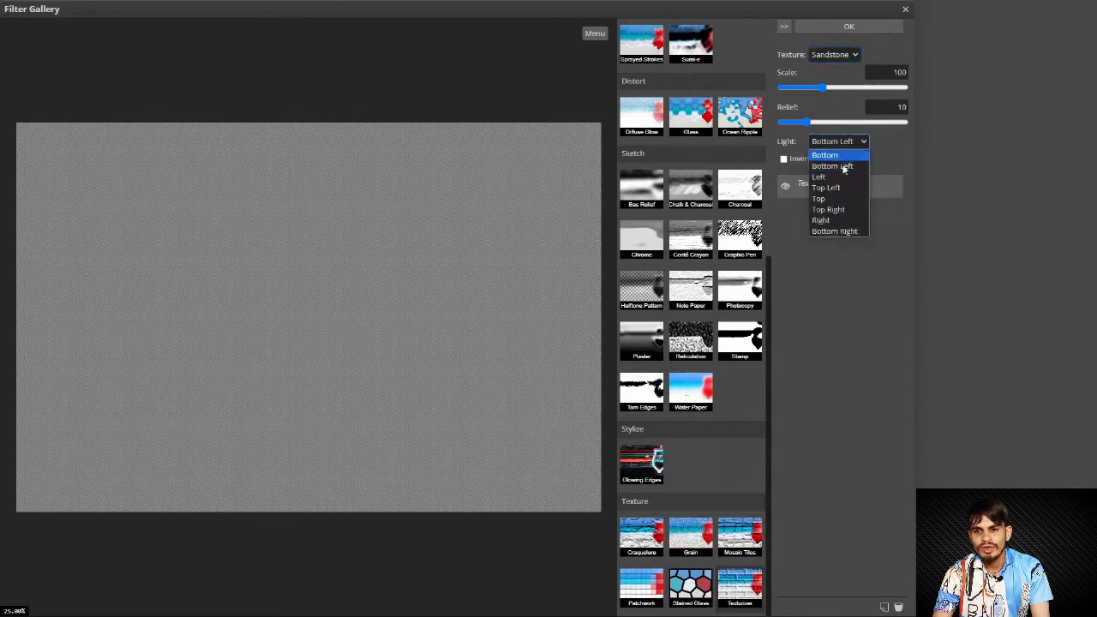
click(839, 189)
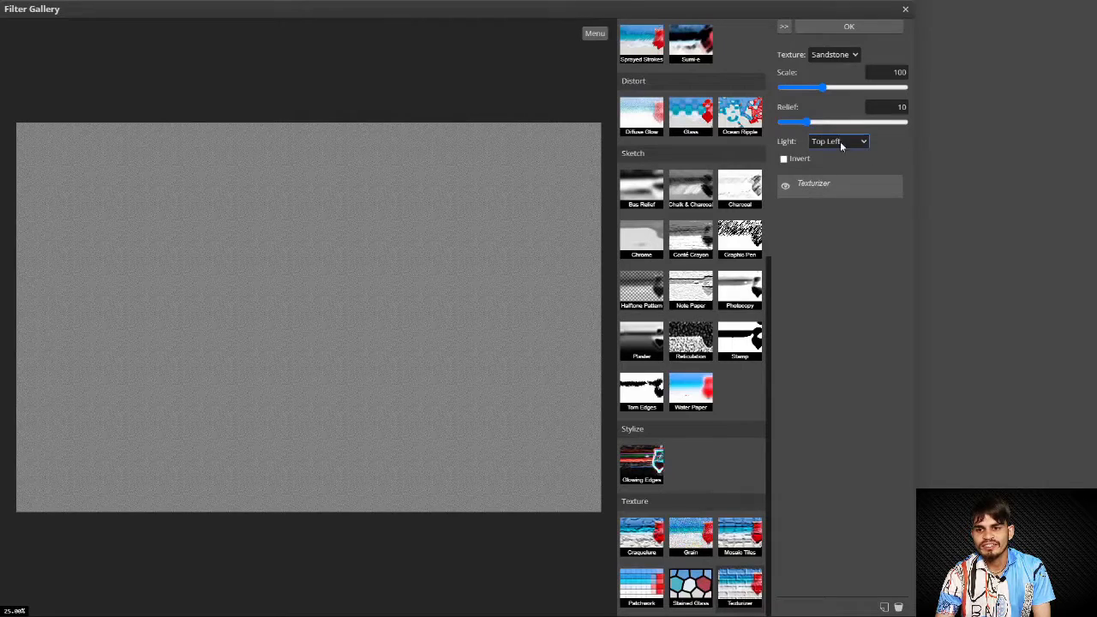
click(816, 89)
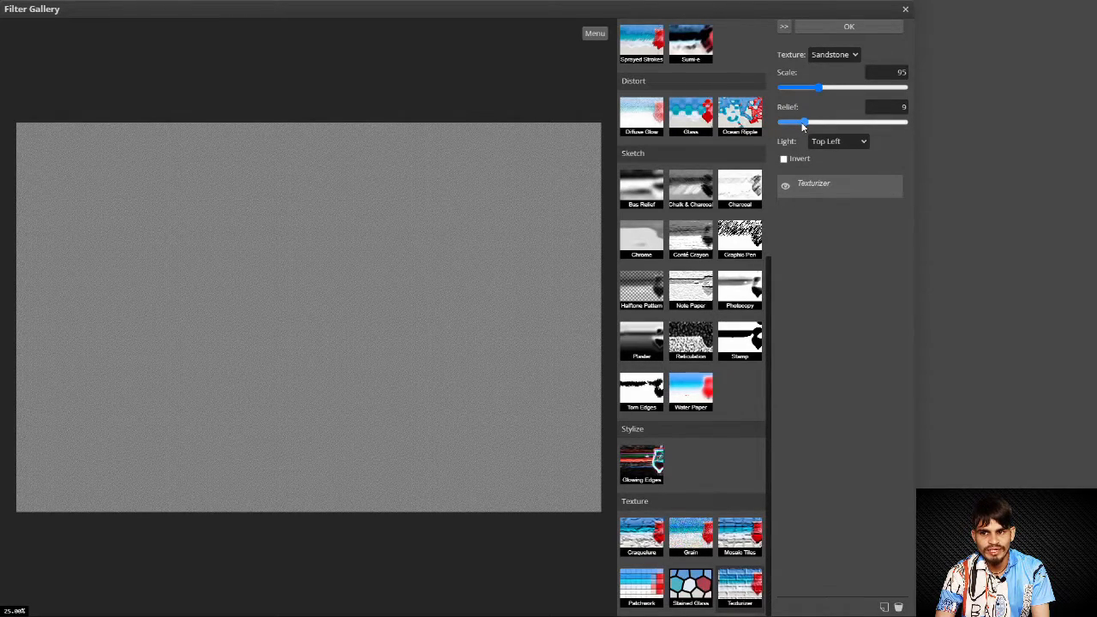
drag(803, 126, 801, 126)
mouse_move(319, 270)
mouse_down()
mouse_move(307, 301)
mouse_move(336, 282)
mouse_move(317, 272)
mouse_up()
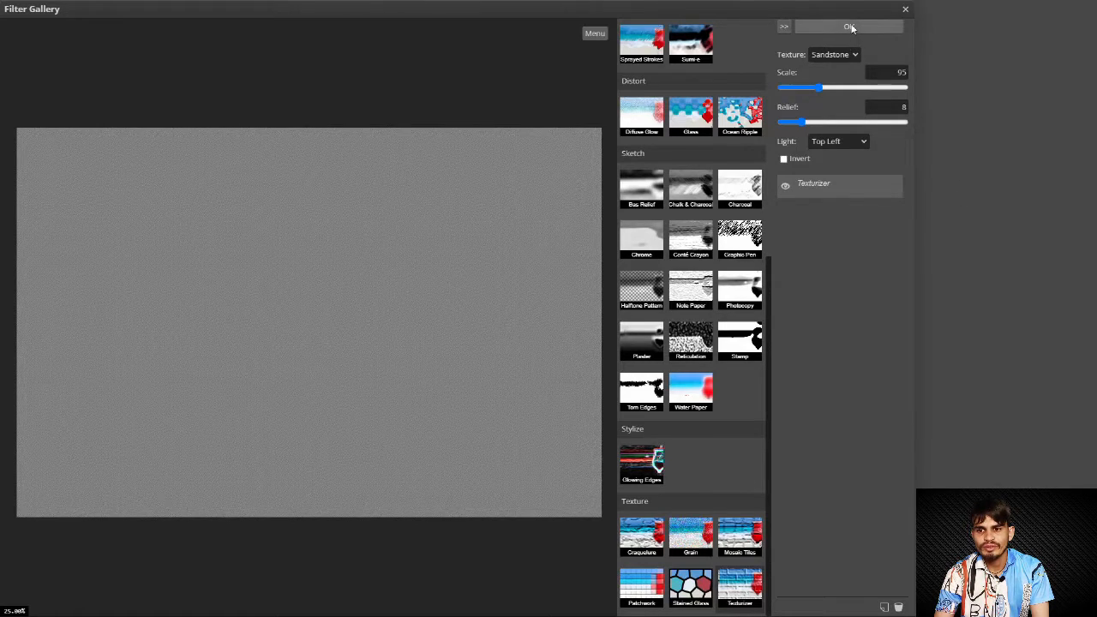
click(850, 27)
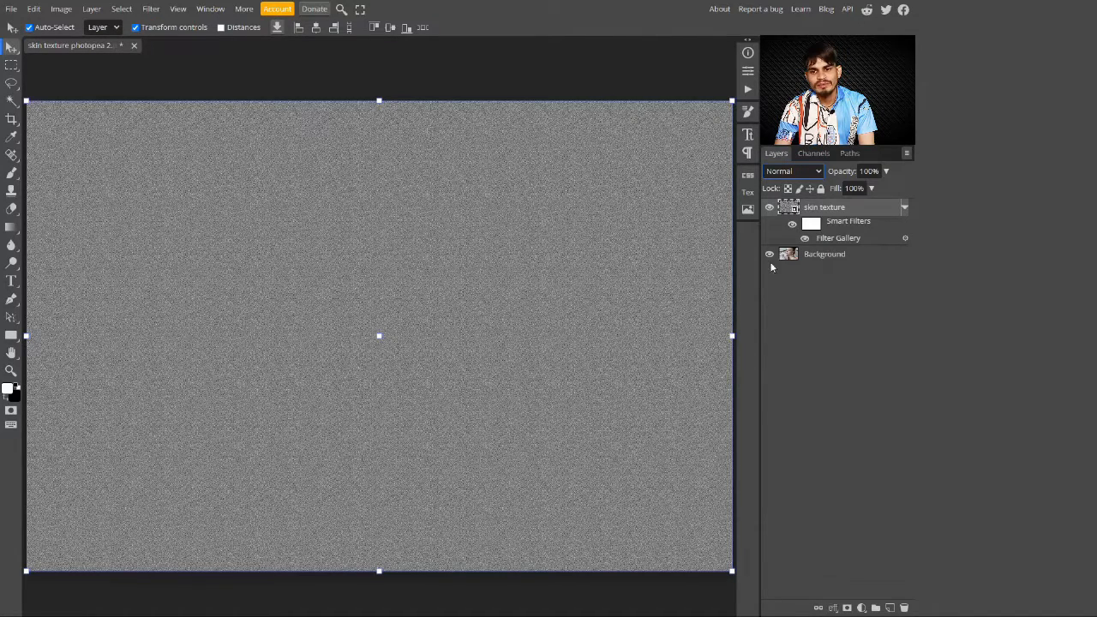
Set the skin texture layer's blend mode to Overlay and check the effect on the portrait.
click(790, 174)
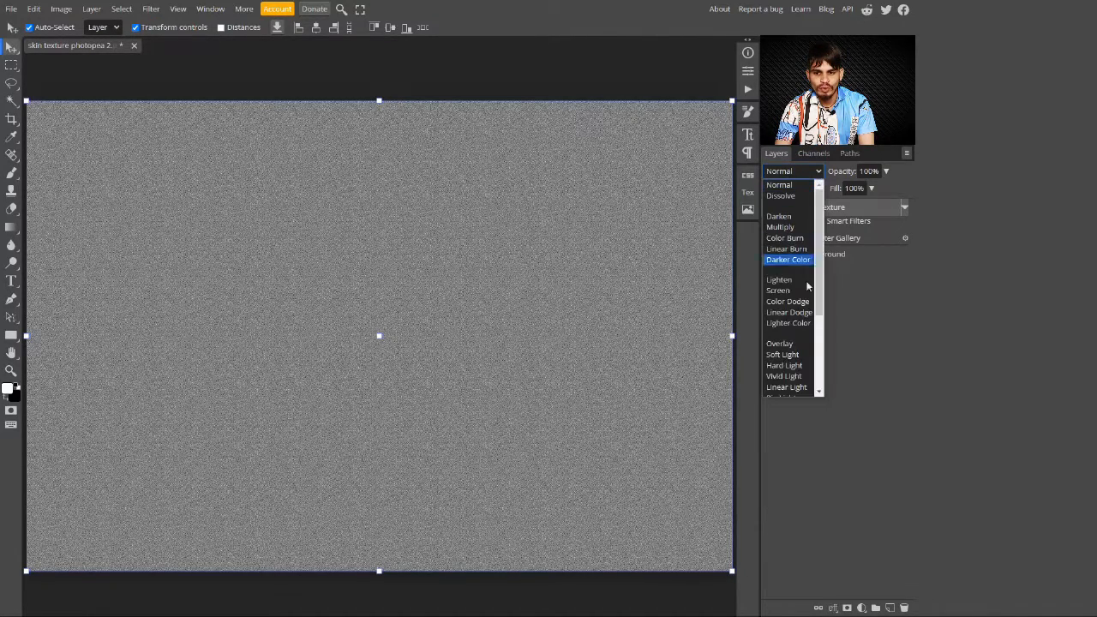
click(790, 344)
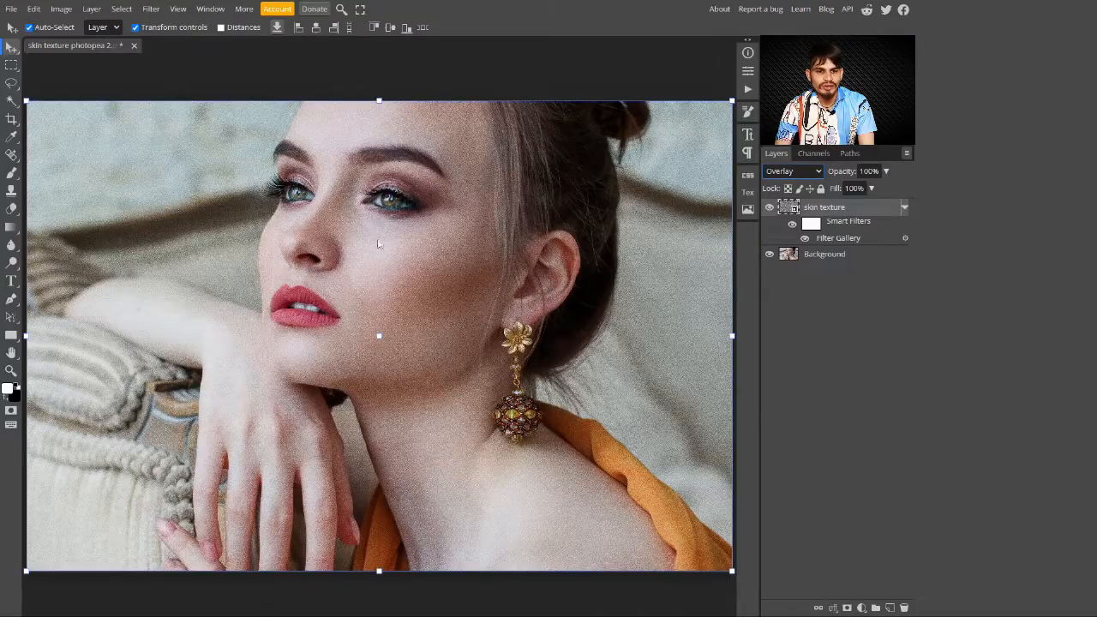
scroll(387, 314, up, 6)
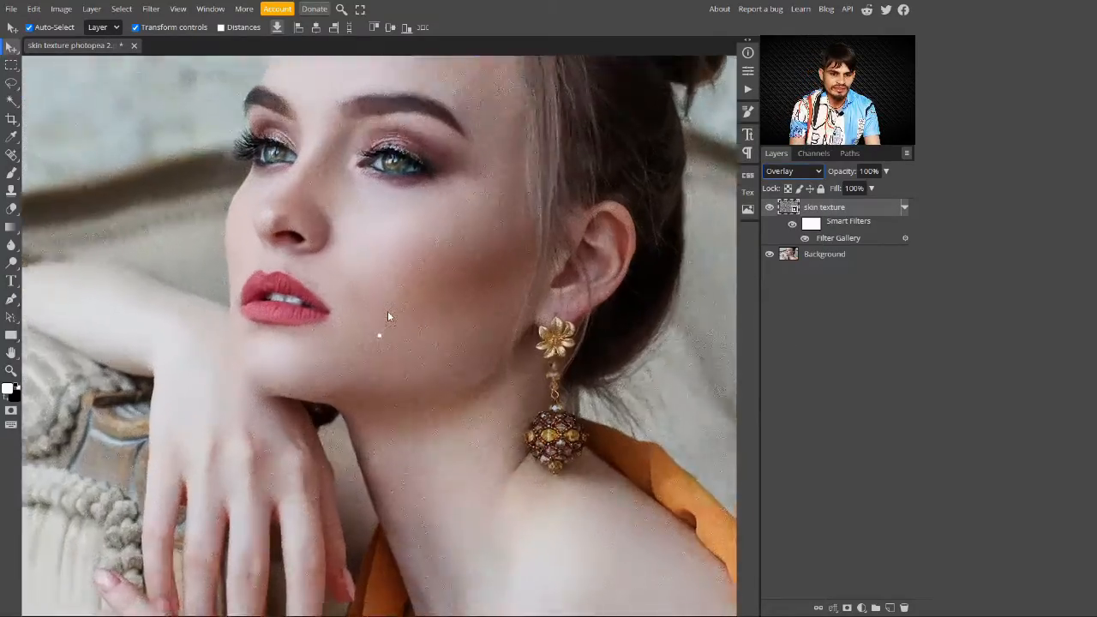
scroll(387, 316, down, 6)
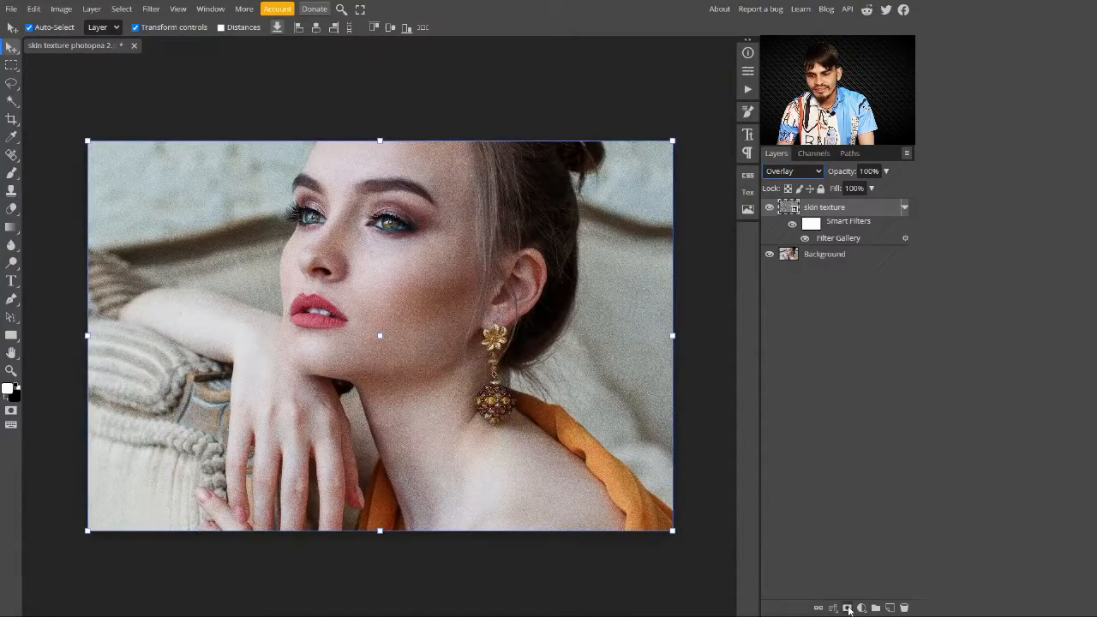
Add a layer mask to the skin texture layer and invert it to black.
click(848, 608)
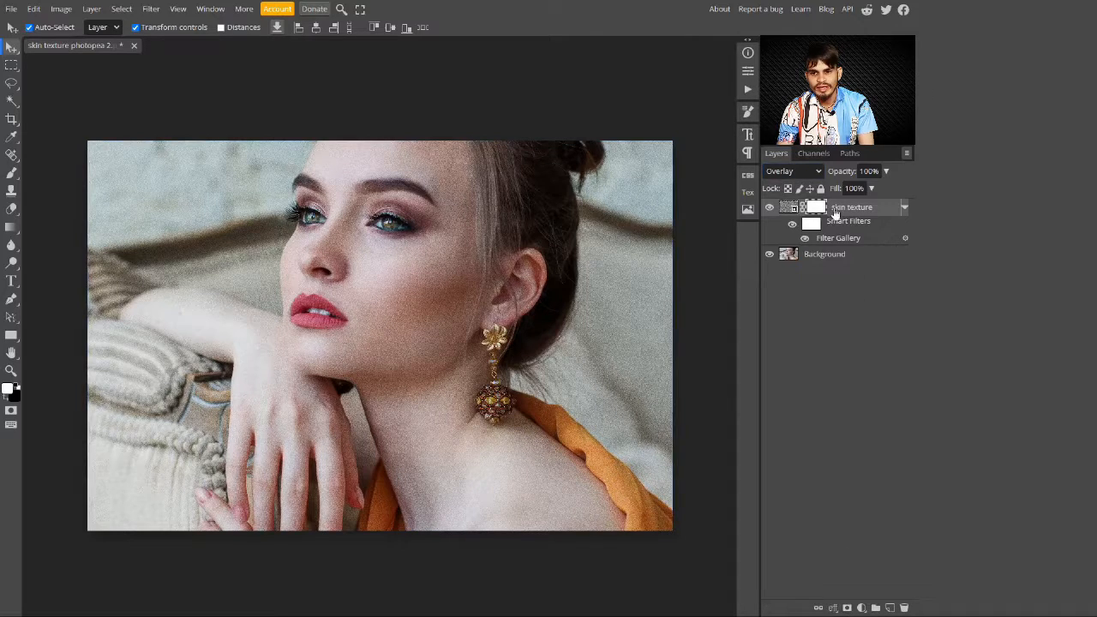
key(ctrl+i)
key(ctrl+plus)
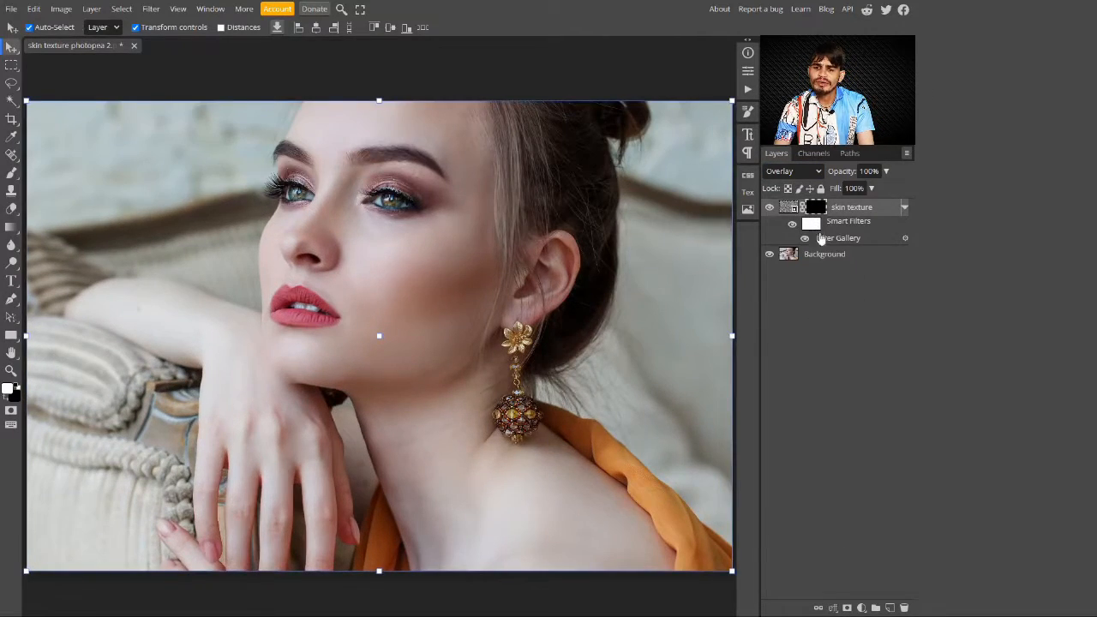
Set up the Brush tool with a size of 129 px, 22% opacity and 20% flow.
click(11, 181)
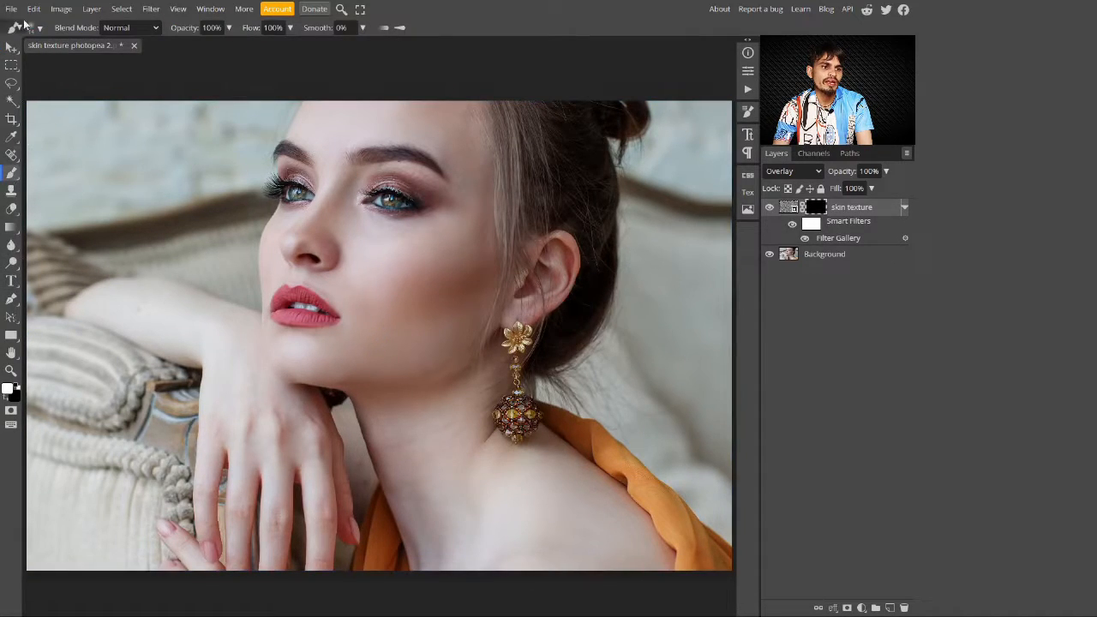
click(34, 27)
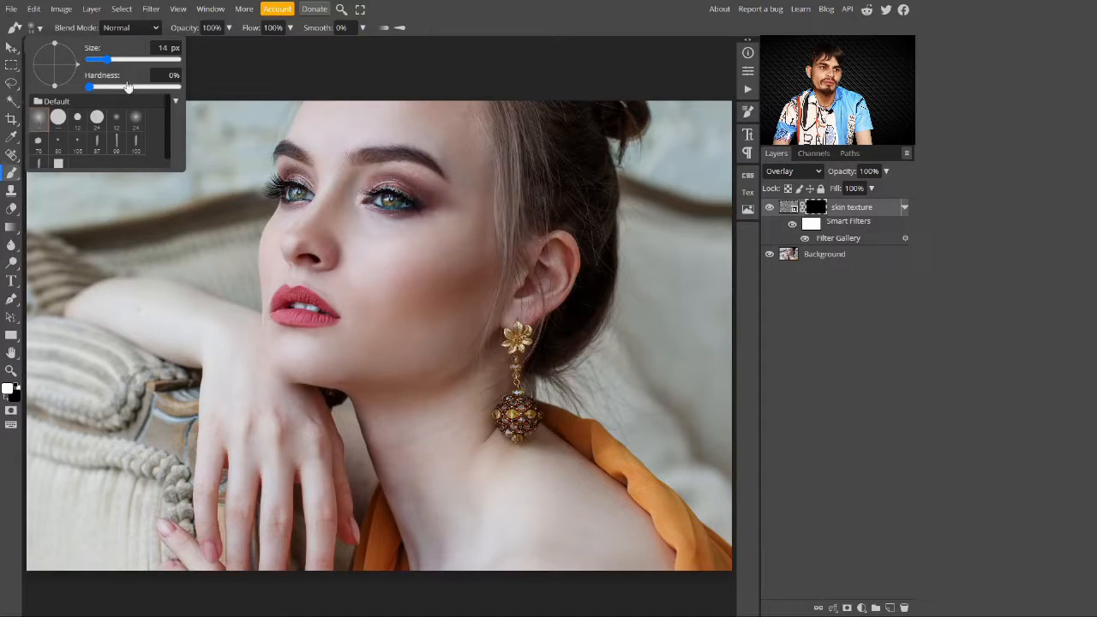
drag(109, 60, 124, 65)
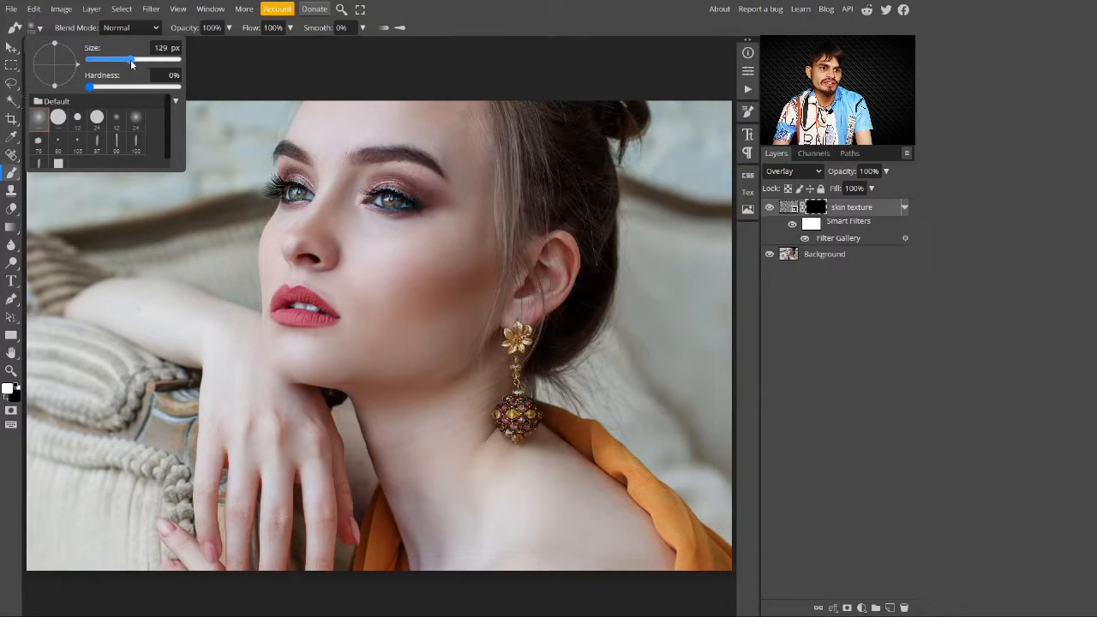
click(230, 31)
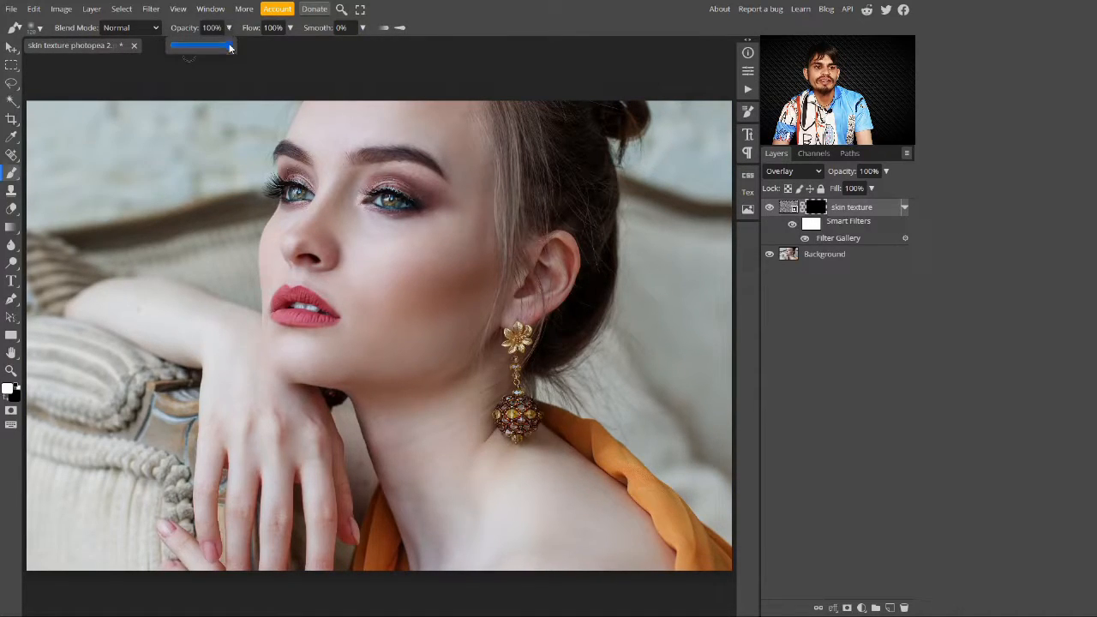
drag(224, 43, 195, 48)
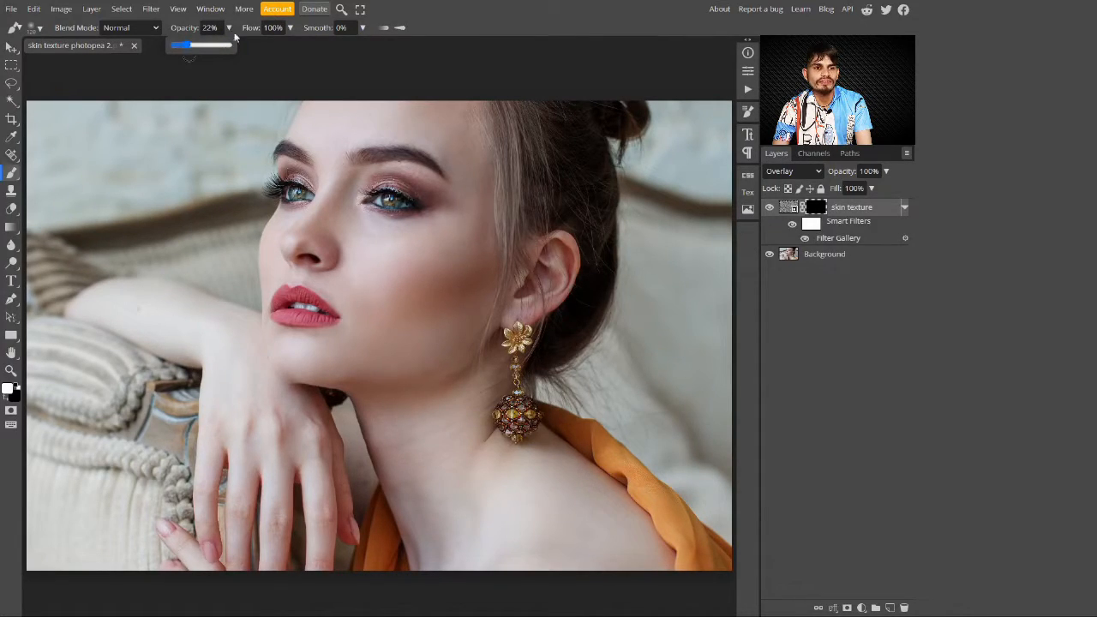
click(290, 27)
drag(292, 45, 255, 50)
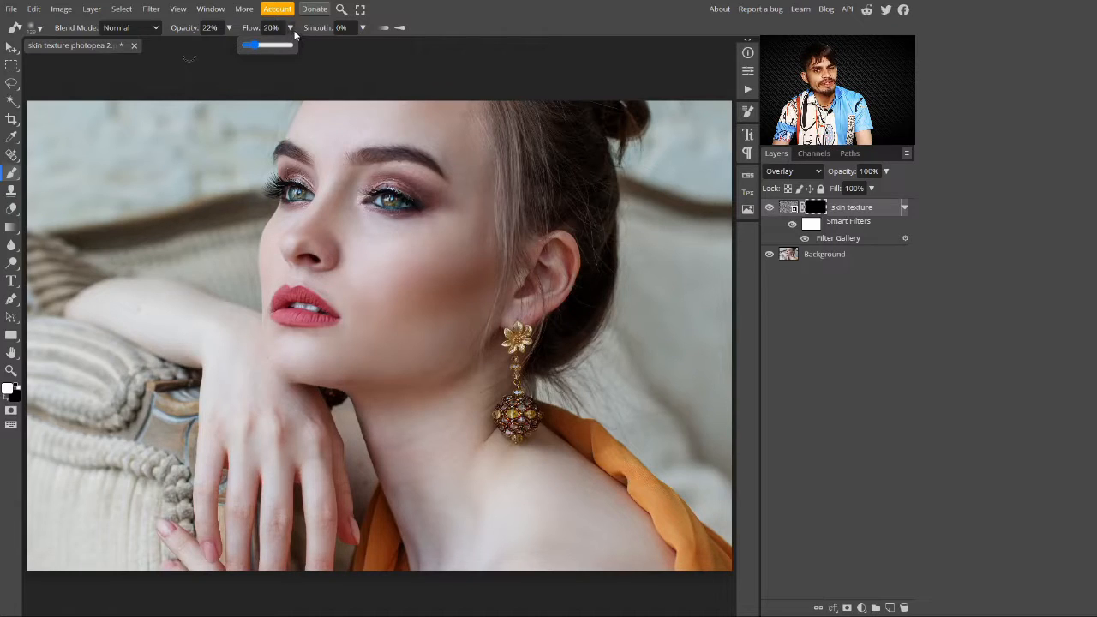
Paint white on the layer mask over the cheek and chin with a progressively smaller brush to reveal the skin texture.
click(367, 283)
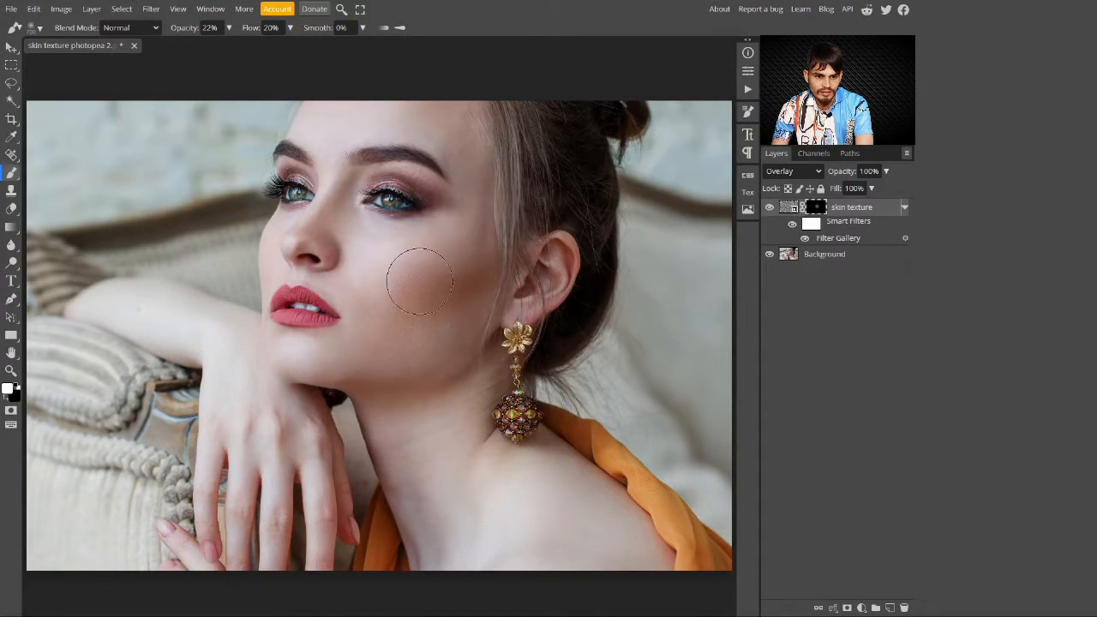
key(bracketleft)
key(bracketleft)
key(bracketleft)
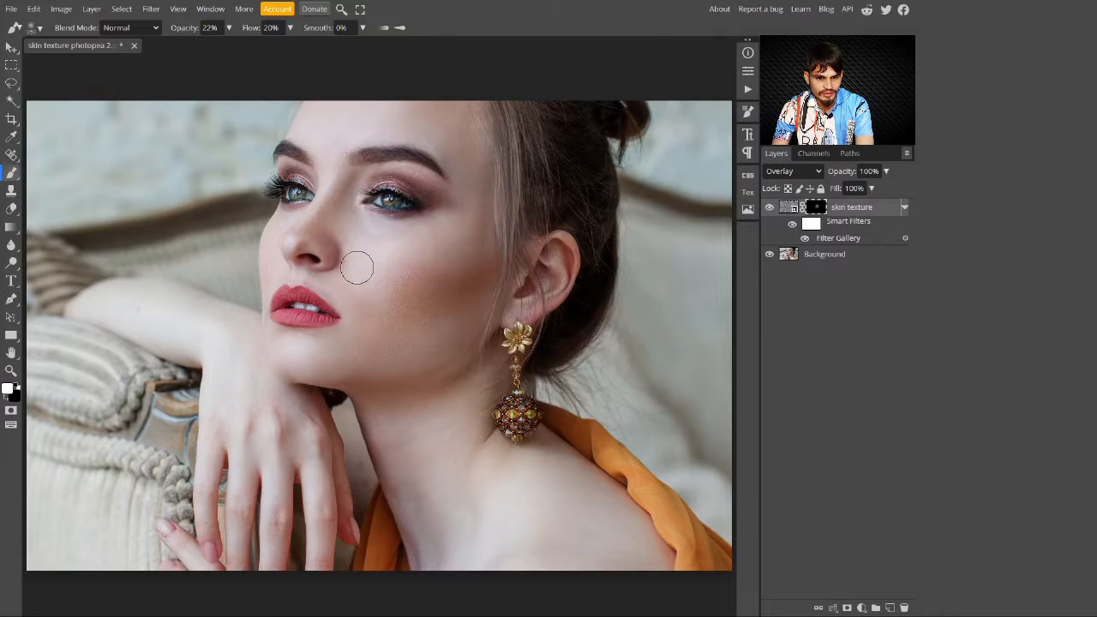
scroll(326, 348, up, 5)
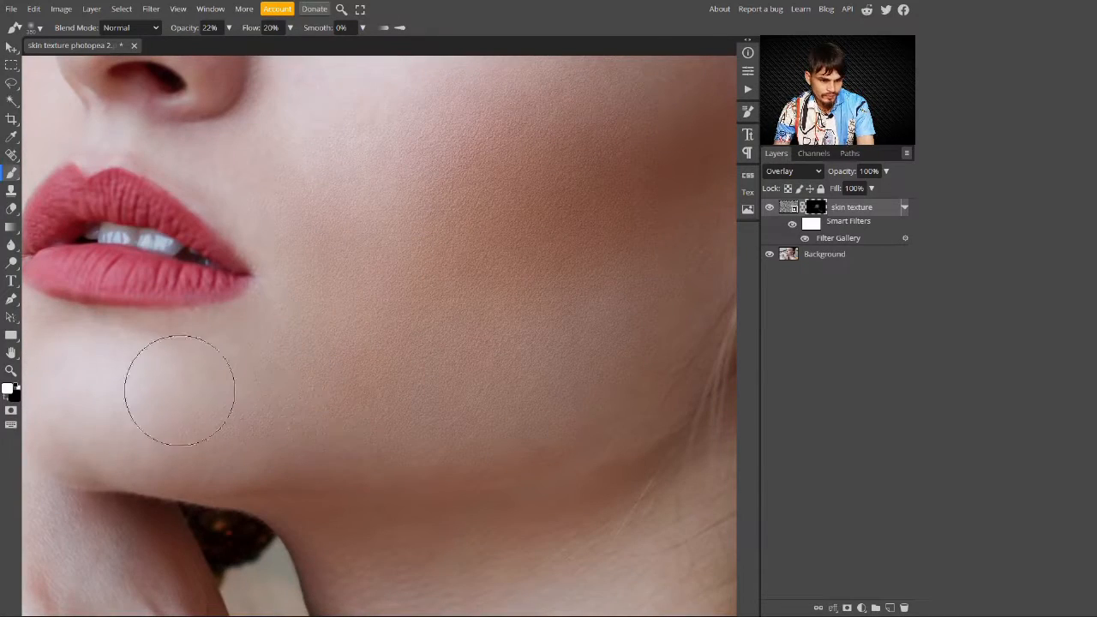
scroll(342, 163, down, 4)
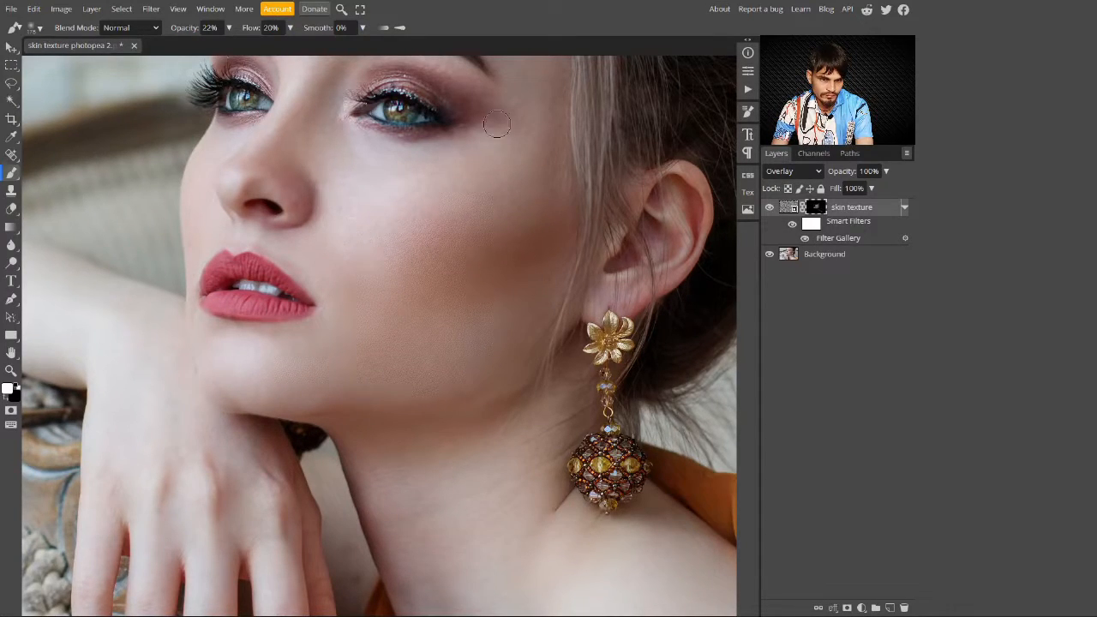
scroll(417, 328, down, 4)
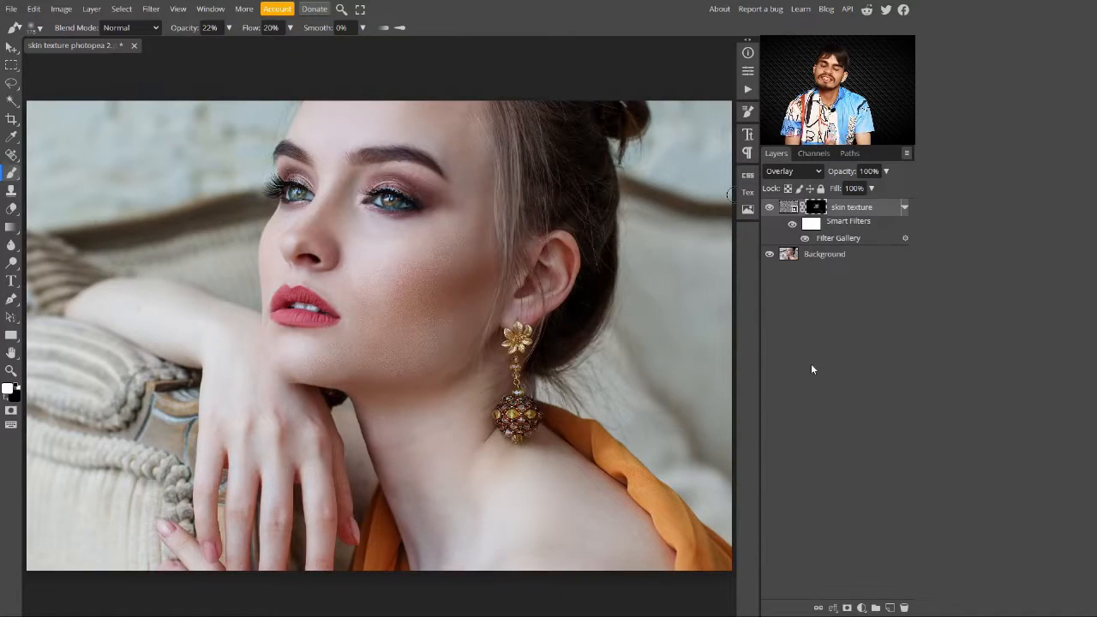
Compare the face with and without the skin texture layer, examining the cheek texture up close and in full view.
click(771, 209)
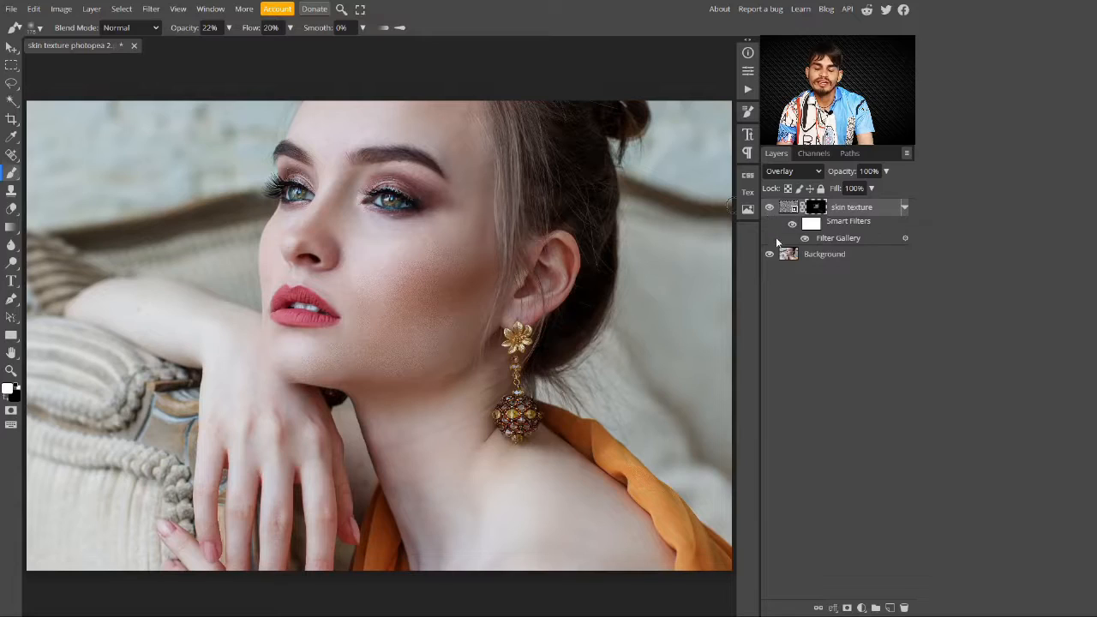
key(ctrl+plus)
key(ctrl+plus)
key(ctrl+plus)
key(ctrl+plus)
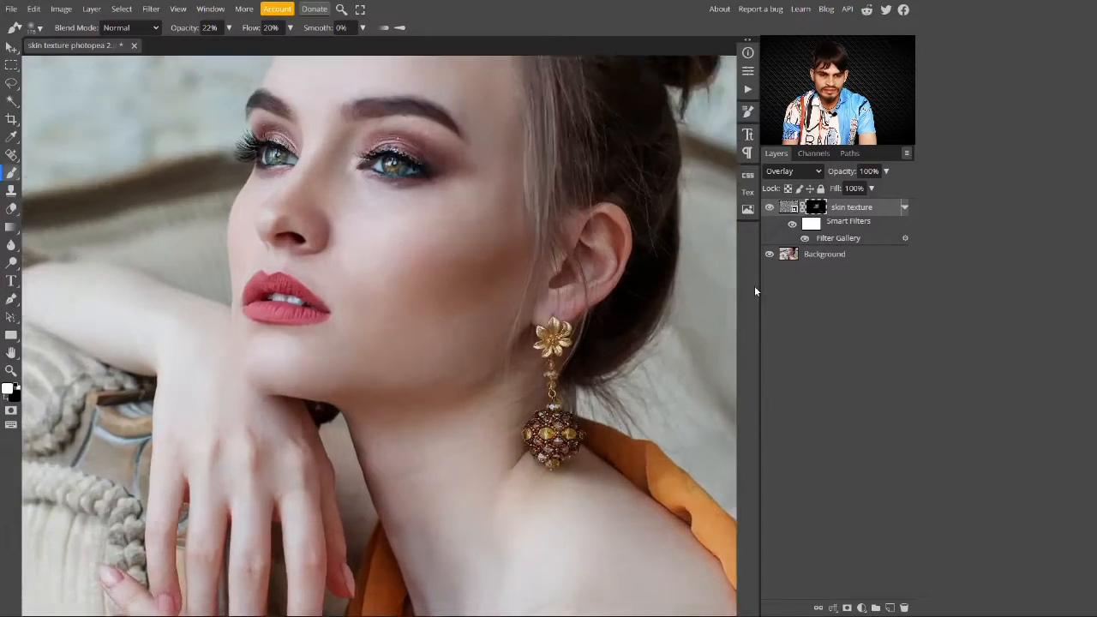
key(ctrl+plus)
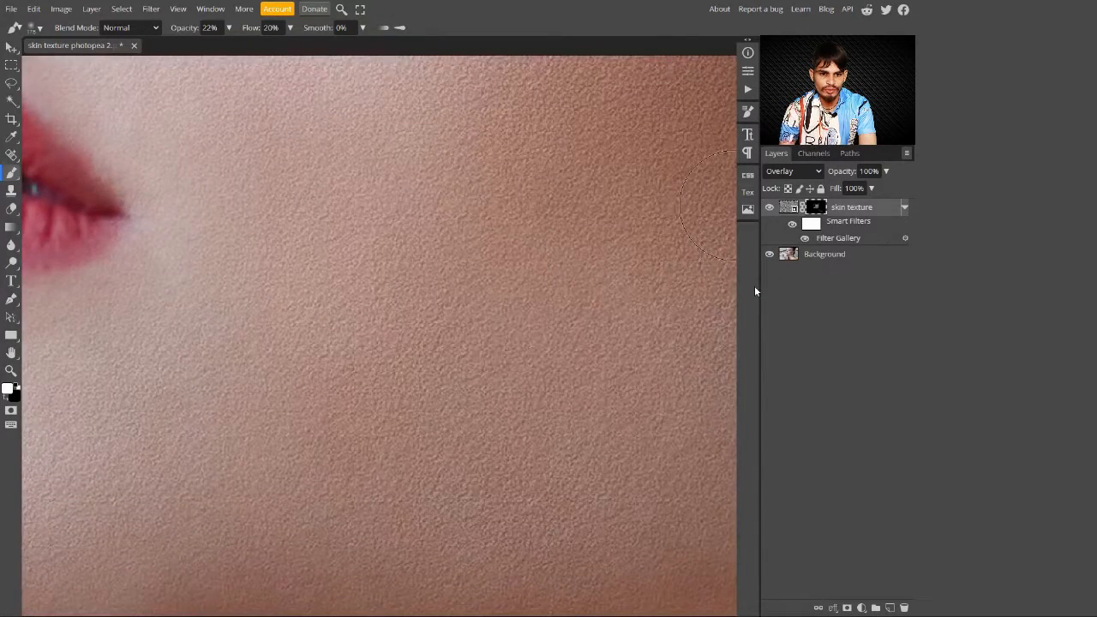
key(ctrl+minus)
key(ctrl+minus)
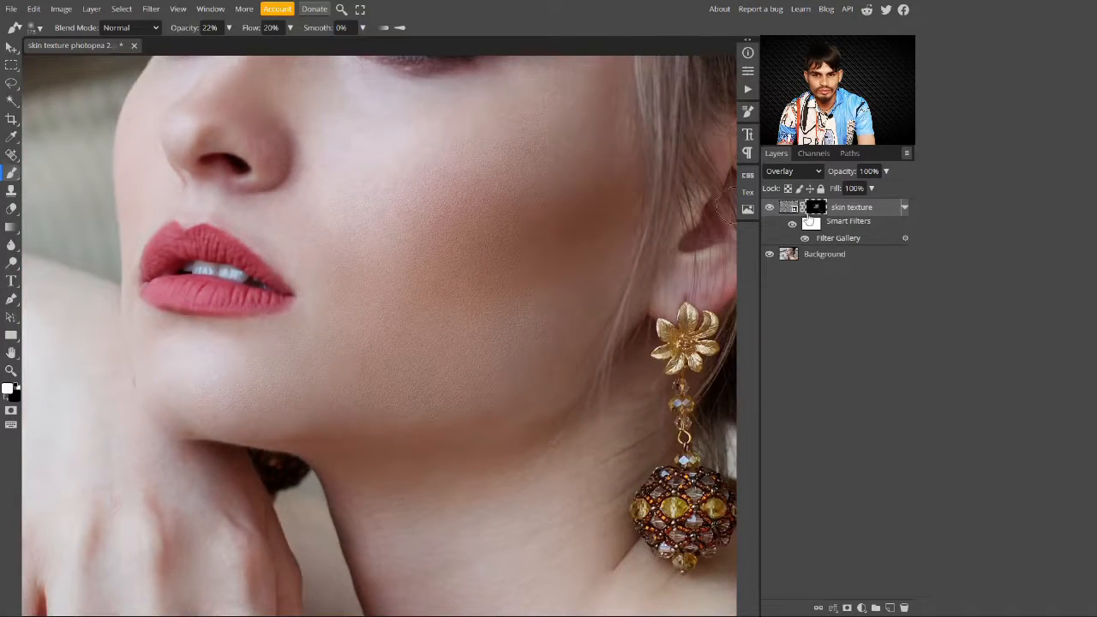
click(771, 209)
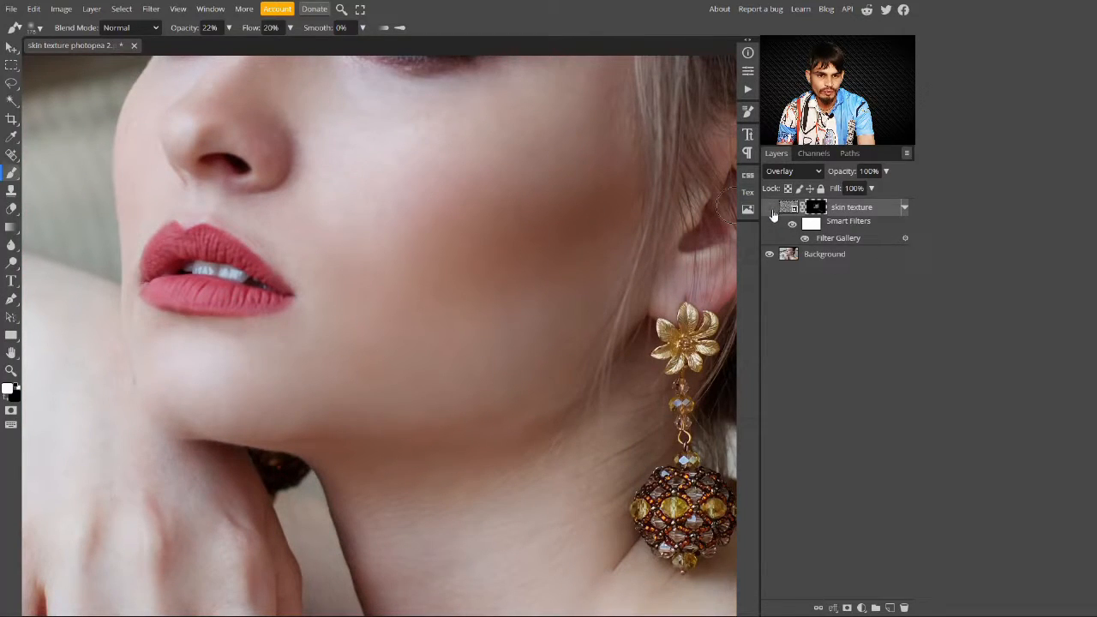
click(771, 210)
key(ctrl+plus)
key(ctrl+plus)
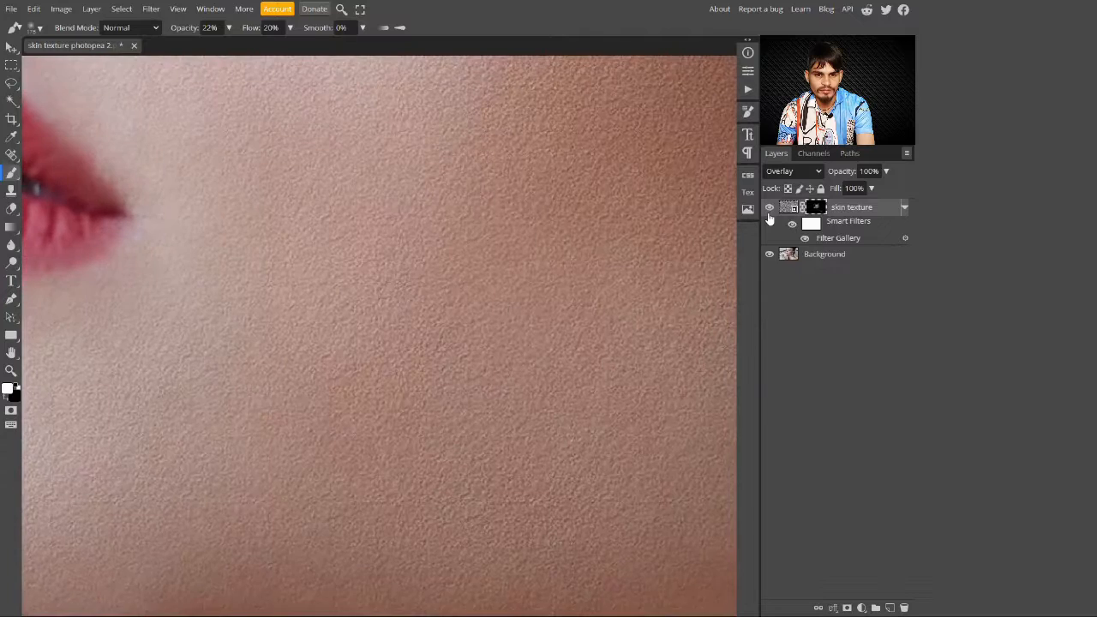
key(ctrl+minus)
key(ctrl+minus)
key(ctrl+minus)
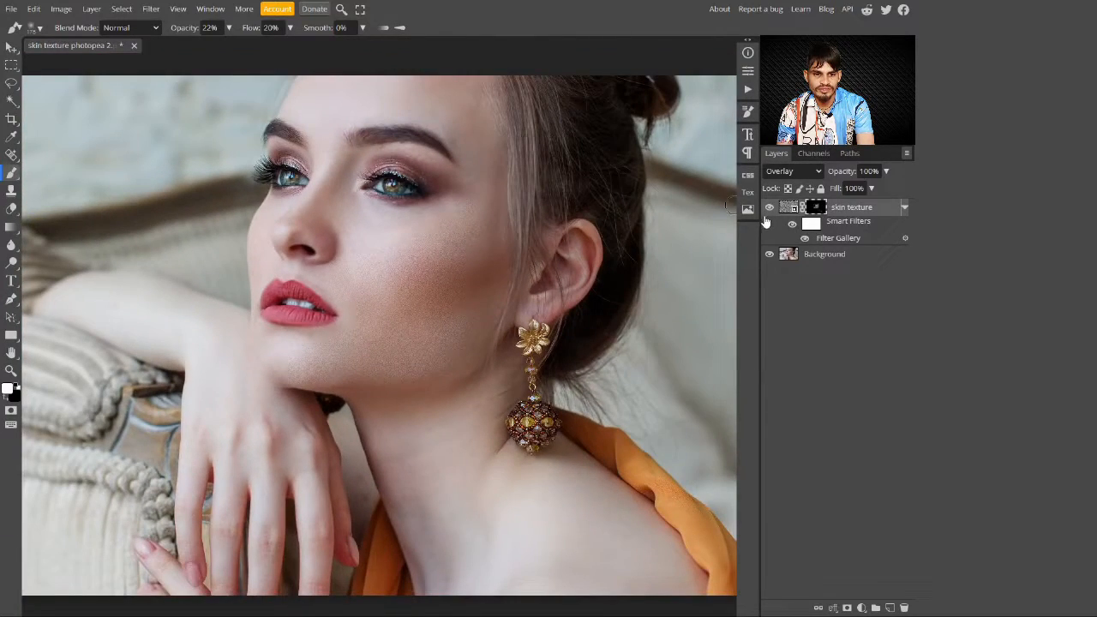
key(ctrl+minus)
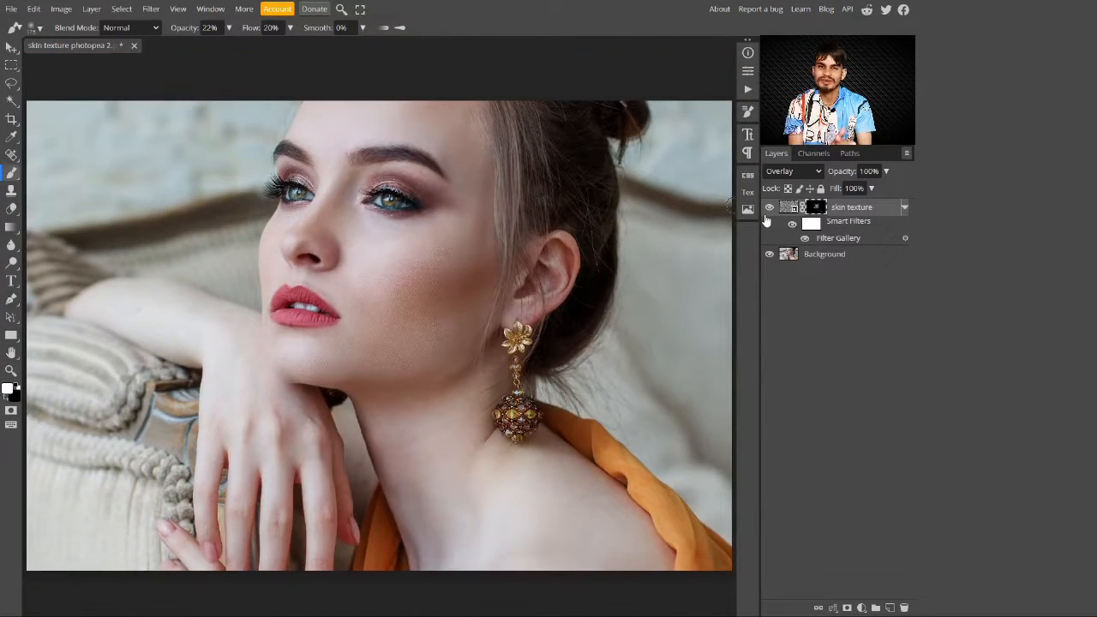